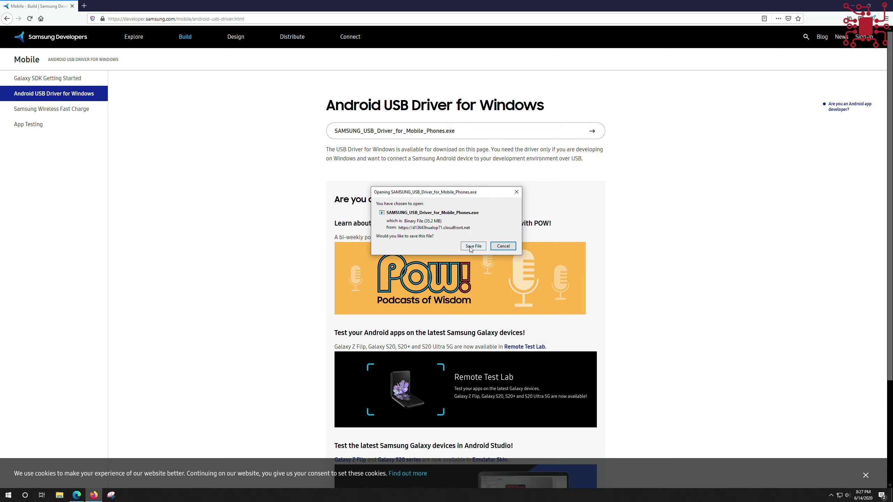
# Step: Save SAMSUNG_USB_Driver_for_Mobile_Phones.exe from the download prompt and open the folder that contains it
pyautogui.click(471, 247)
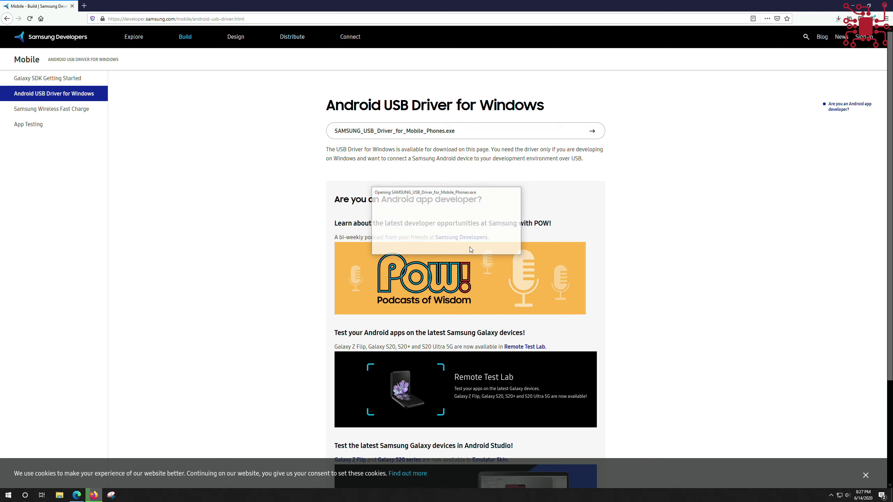
pyautogui.click(839, 18)
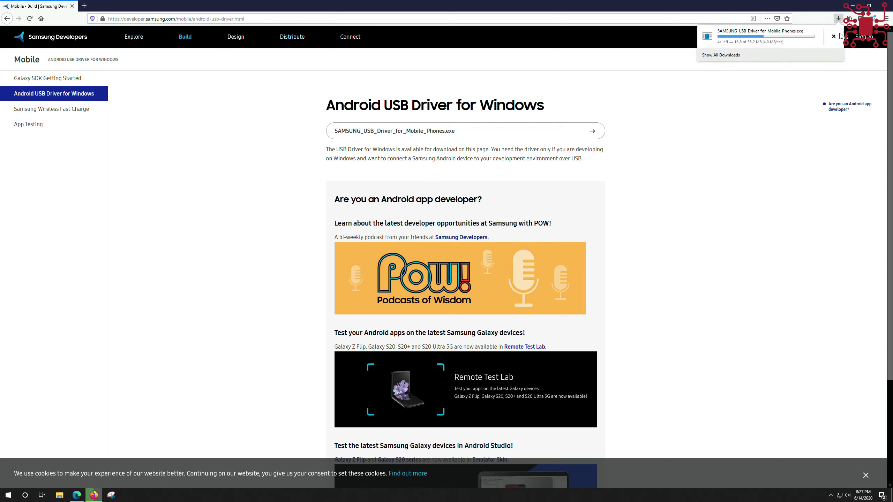
pyautogui.click(736, 56)
pyautogui.rightClick(409, 141)
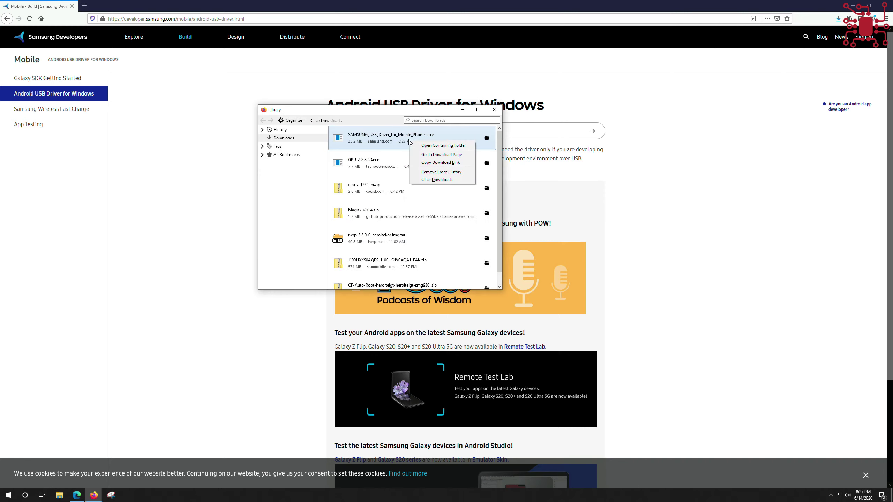
pyautogui.click(436, 145)
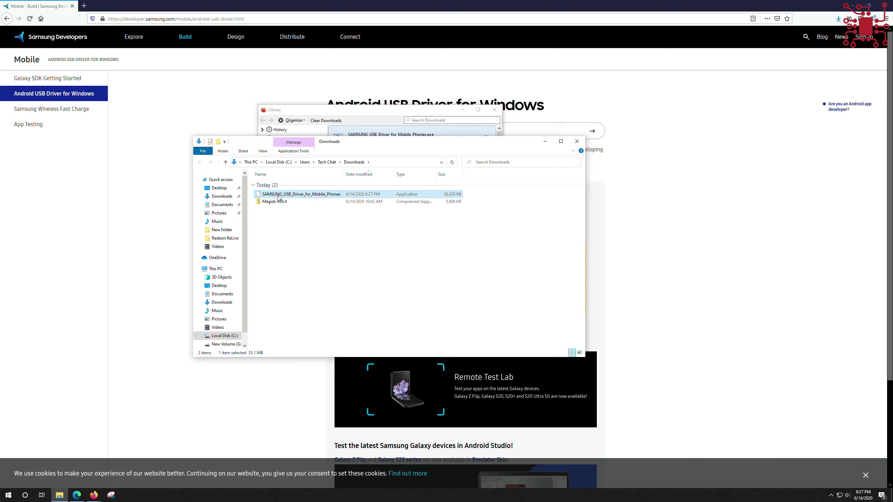
# Step: Move the Samsung USB driver installer from Downloads to the Desktop, and close the folder and download library windows
pyautogui.rightClick(278, 198)
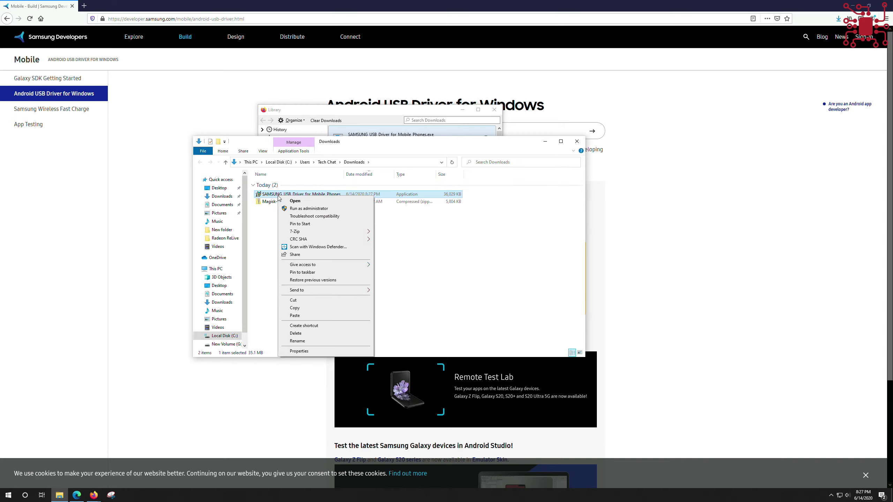
pyautogui.click(302, 301)
pyautogui.click(219, 188)
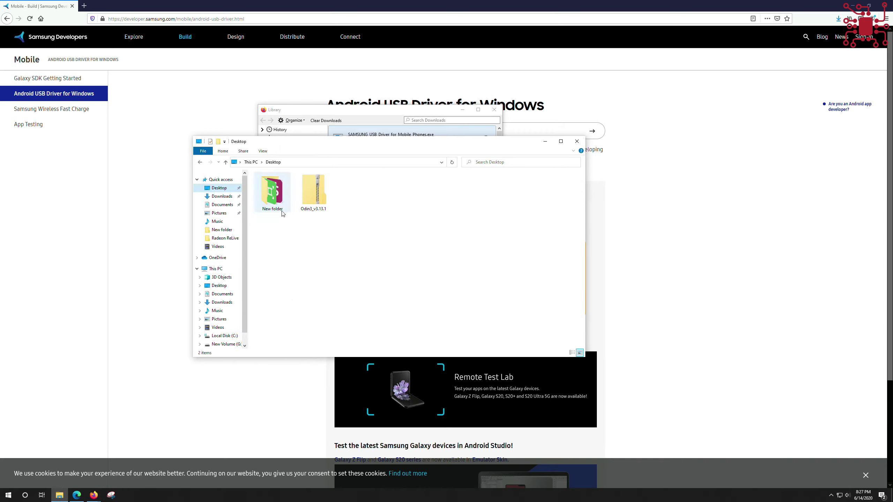
pyautogui.rightClick(318, 245)
pyautogui.click(348, 292)
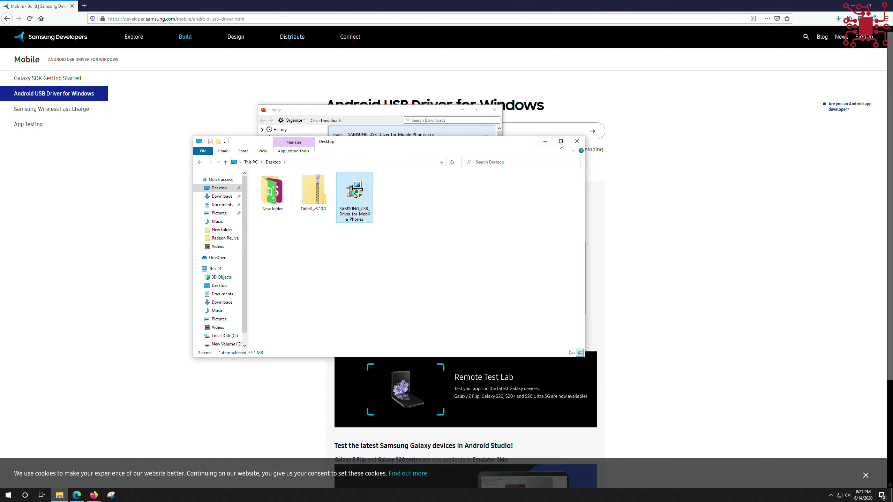
pyautogui.click(576, 141)
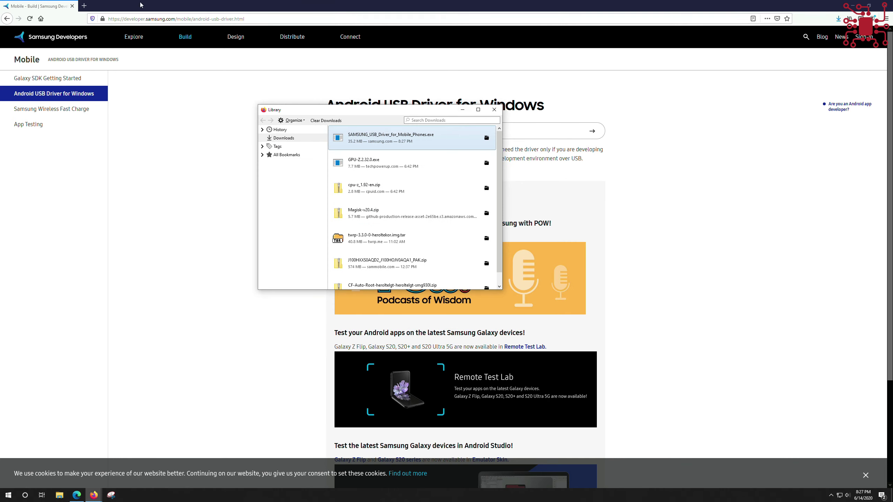
pyautogui.click(494, 109)
# Step: Load Google in a new browser tab and close the Samsung driver page
pyautogui.click(85, 6)
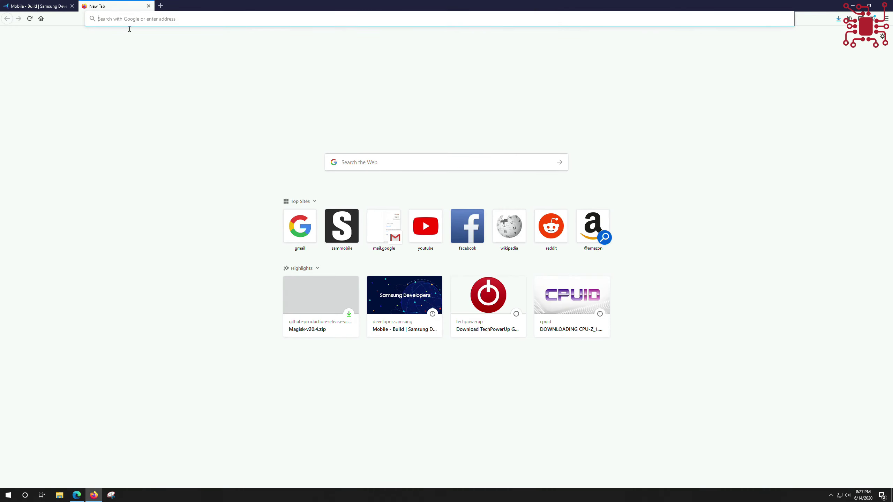
pyautogui.click(72, 6)
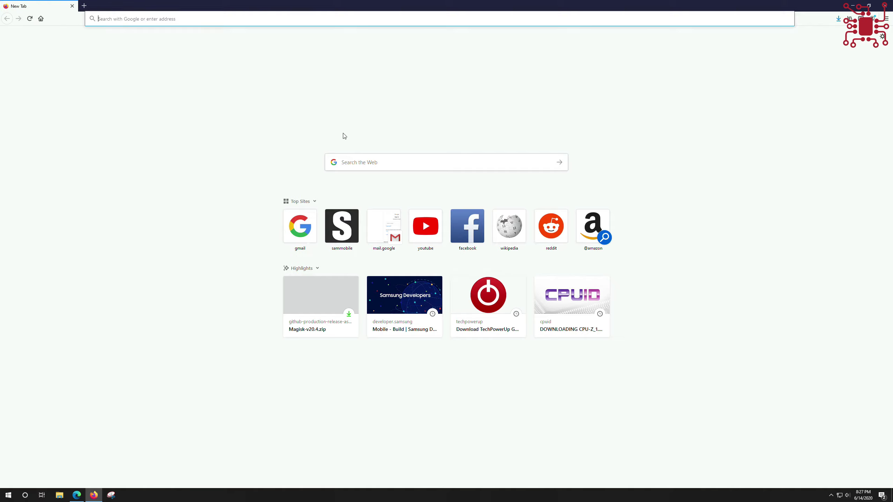
pyautogui.write('google')
pyautogui.press('Return')
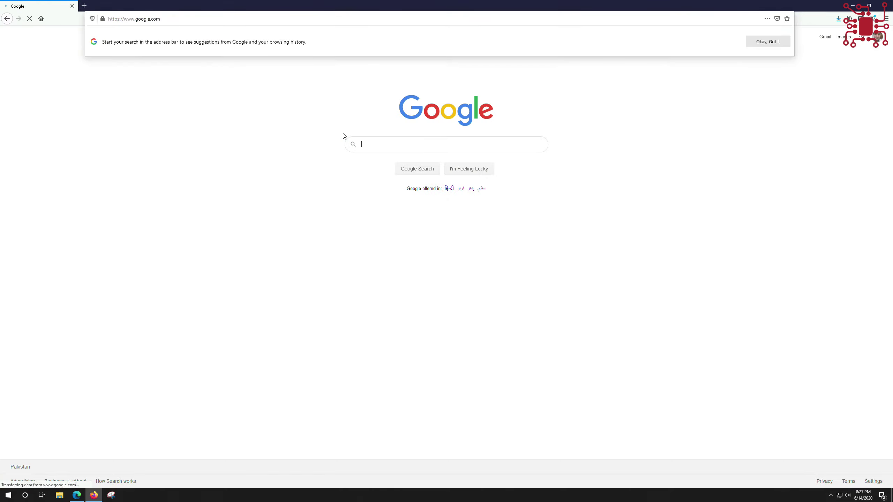
# Step: Search Google for "odin 3.13.1"
pyautogui.write('o')
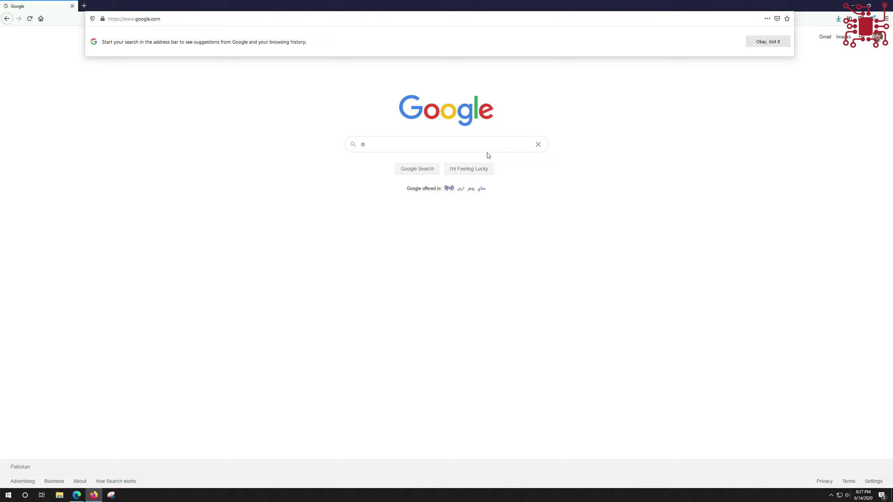
pyautogui.write('din 3.12')
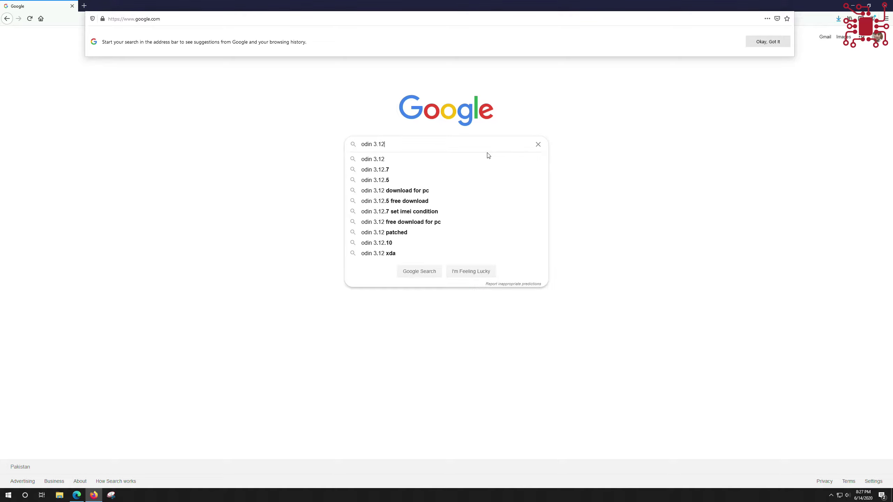
pyautogui.press('BackSpace')
pyautogui.write('3.')
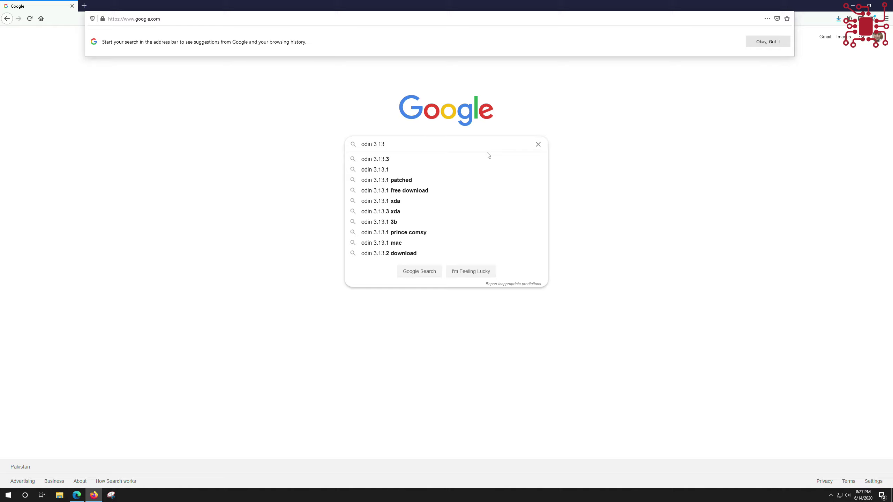
pyautogui.write('1')
pyautogui.press('Return')
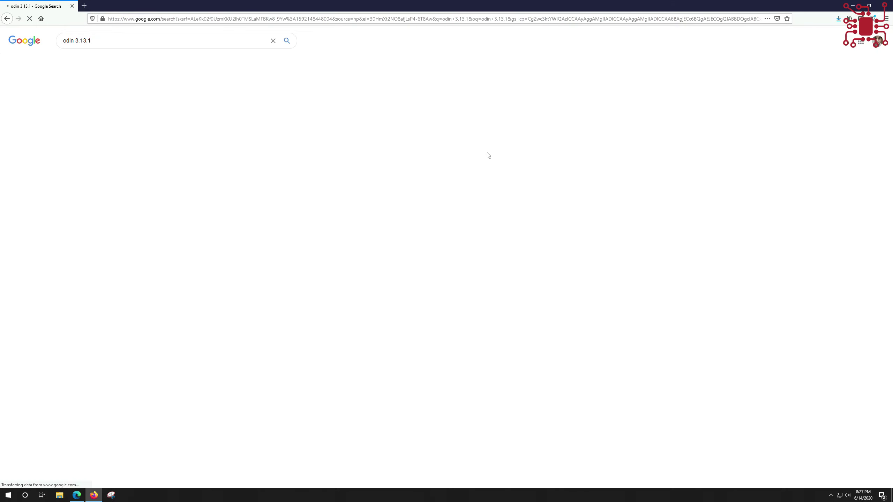
# Step: Refine the Google search to "odin 3.13.1 download"
pyautogui.click(93, 496)
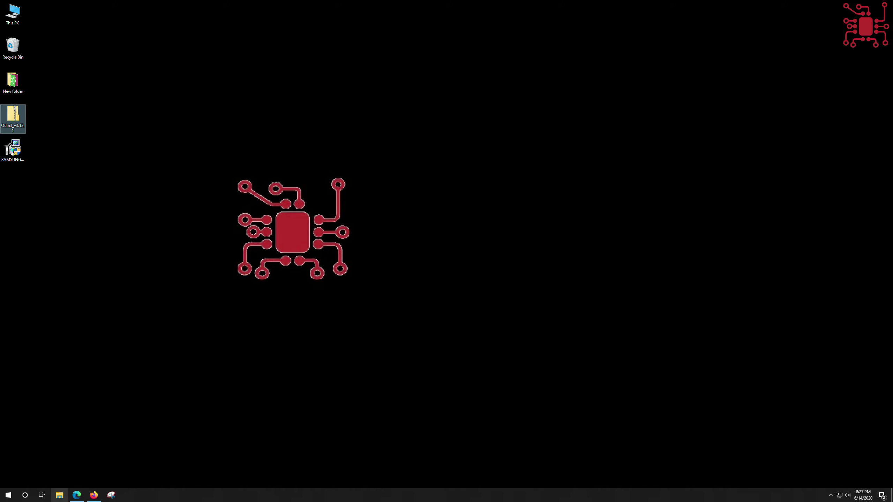
pyautogui.click(93, 496)
pyautogui.click(118, 40)
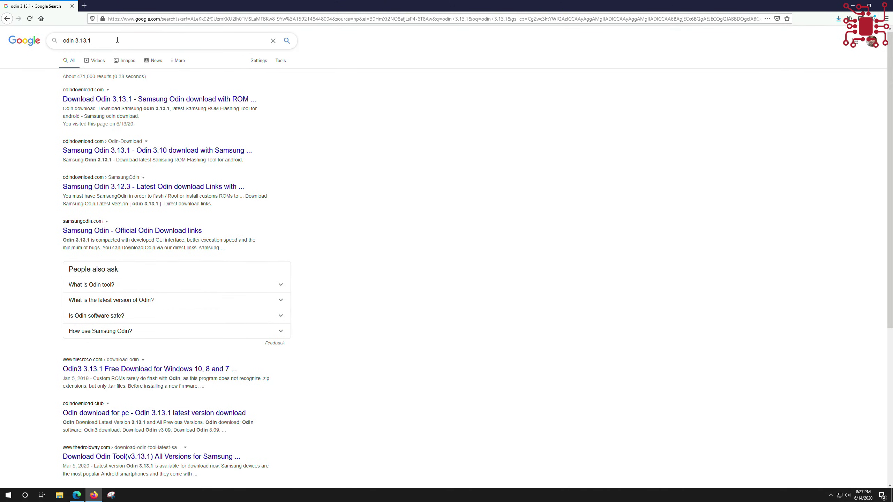
pyautogui.write('download')
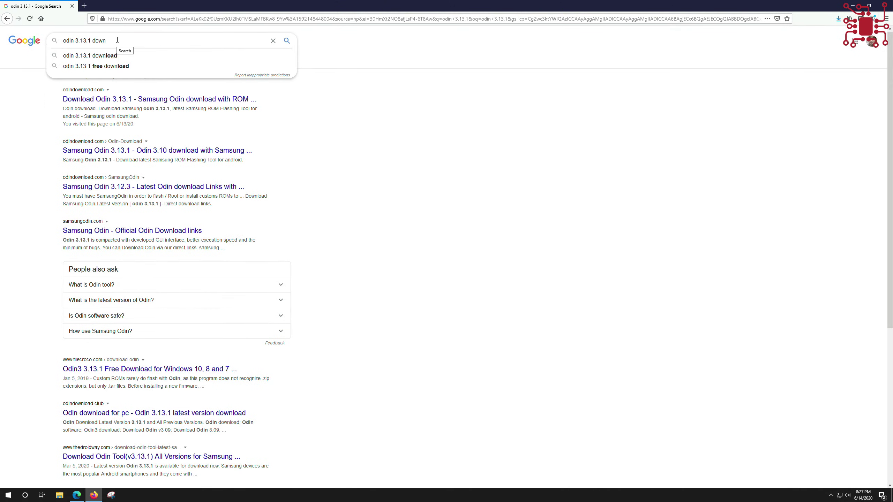
pyautogui.press('Return')
# Step: Open the odindownload.com result in a separate tab and go to its Odin 3.13.1 download page
pyautogui.middleClick(208, 98)
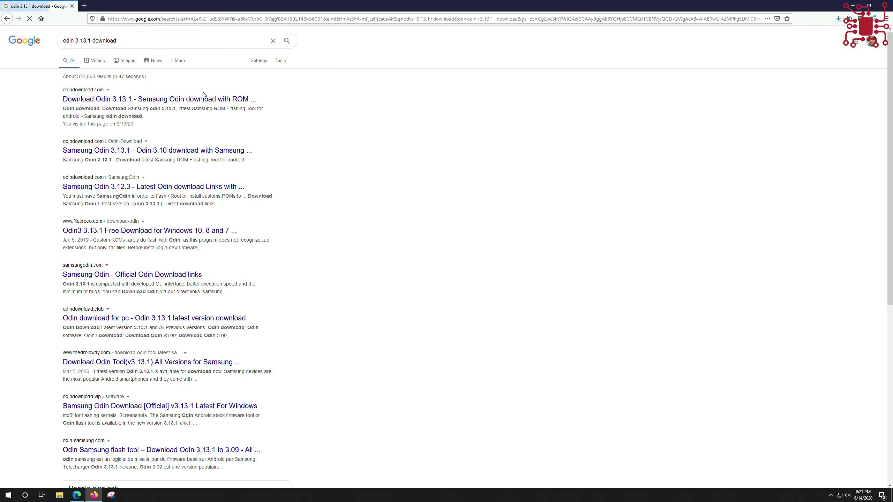
pyautogui.middleClick(207, 98)
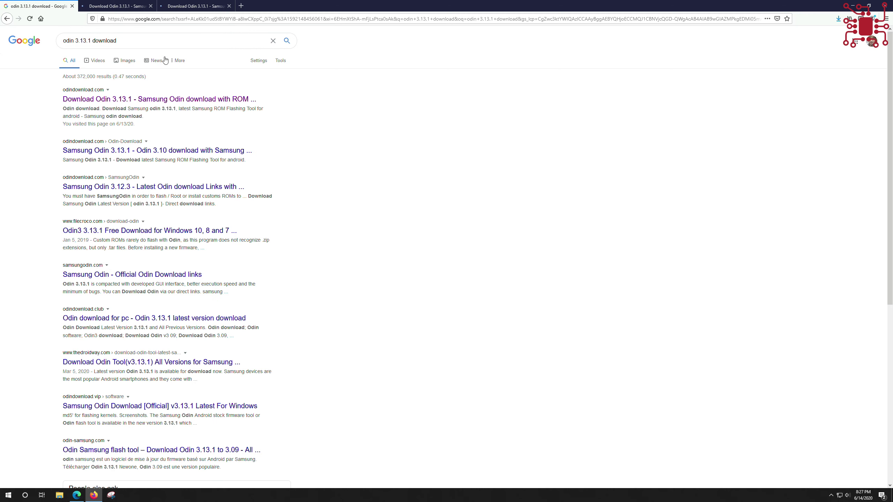
pyautogui.click(117, 6)
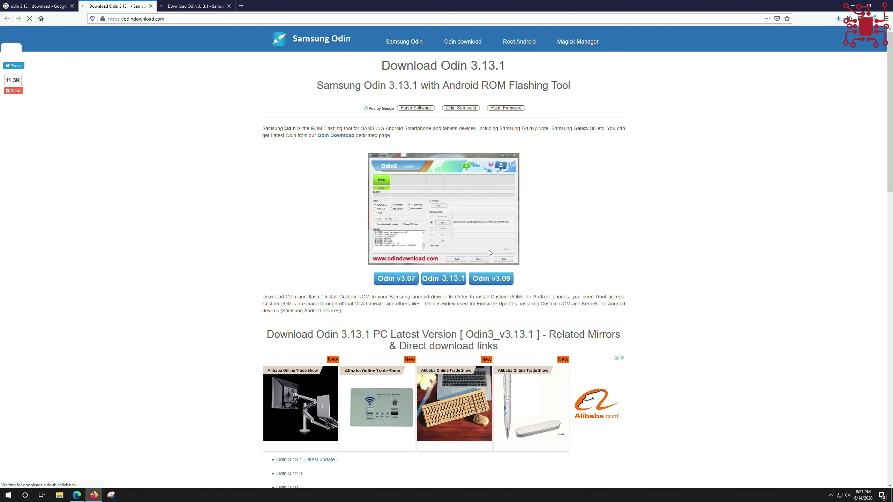
pyautogui.click(455, 280)
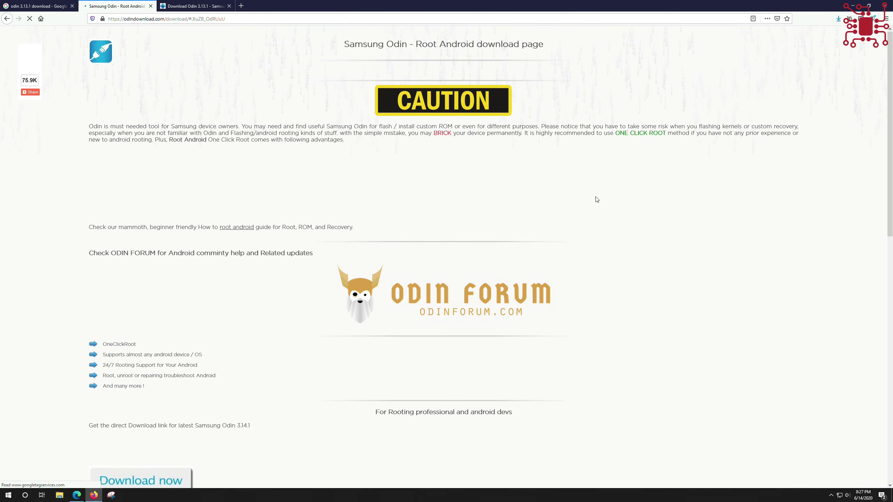
# Step: Download the Odin 3.13.3 archive from the version list and save Odin3_v3.13.3.zip to disk
pyautogui.scroll(-3, 491, 247)
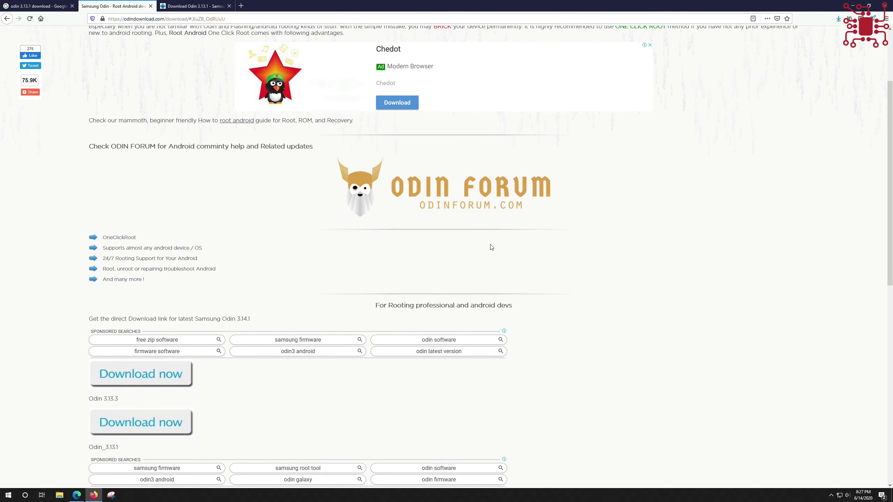
pyautogui.scroll(-4, 491, 247)
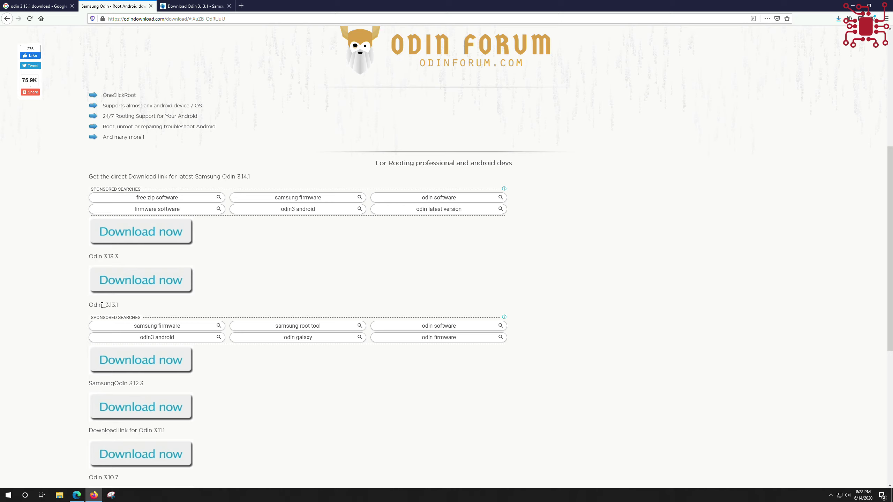
pyautogui.click(111, 284)
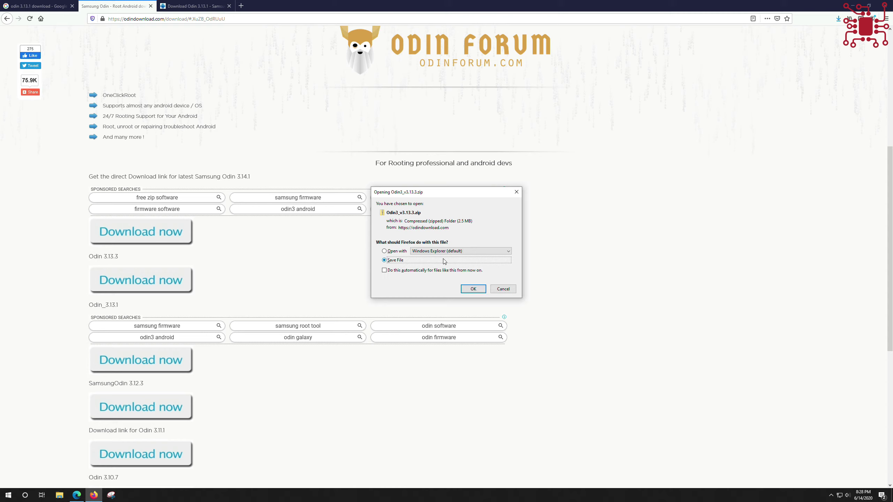
pyautogui.click(474, 289)
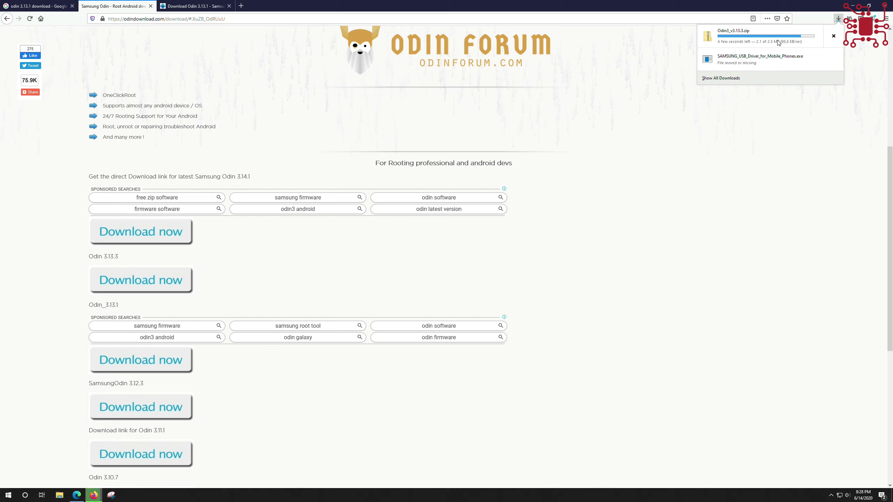
# Step: Open the folder containing the Odin3_v3.13.3.zip download and refresh its file listing
pyautogui.rightClick(778, 42)
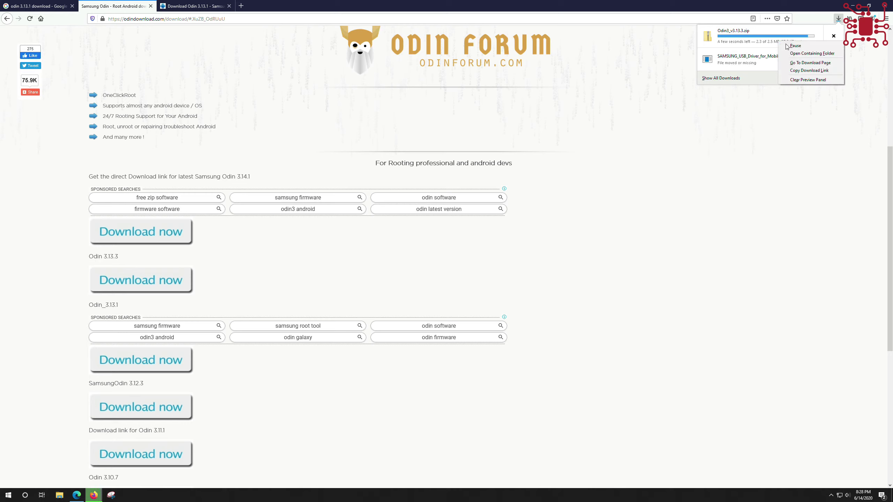
pyautogui.click(802, 53)
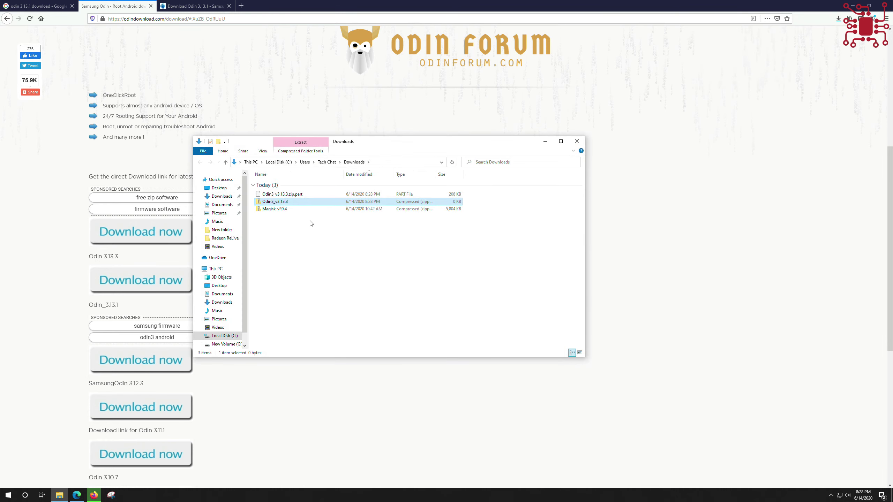
pyautogui.rightClick(296, 225)
pyautogui.click(312, 261)
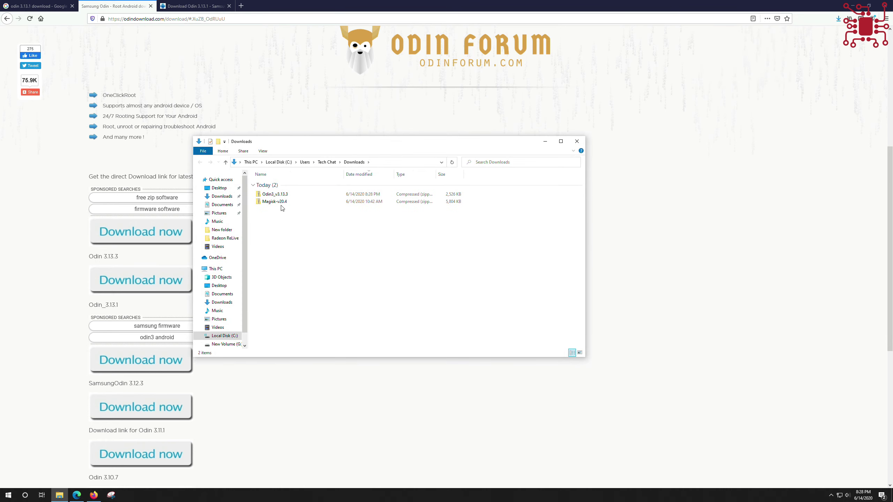
# Step: Copy the Odin3_v3.13.3 archive from Downloads to the Desktop
pyautogui.rightClick(276, 196)
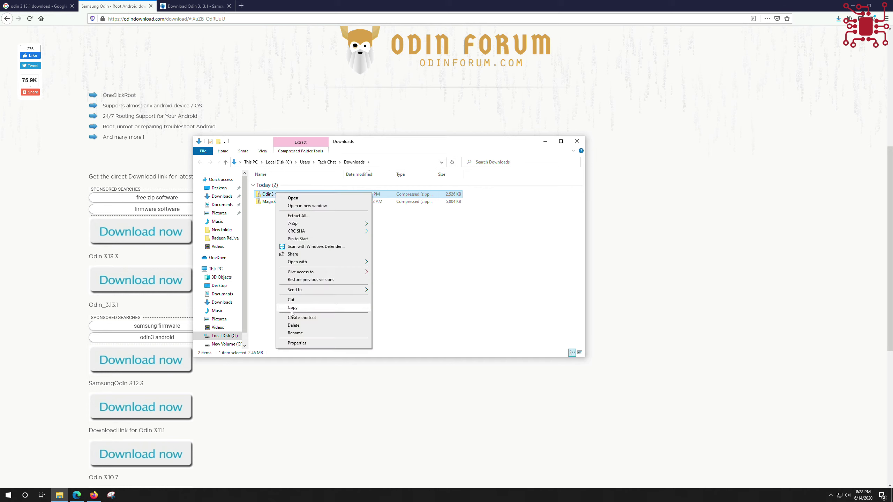
pyautogui.click(304, 308)
pyautogui.click(219, 187)
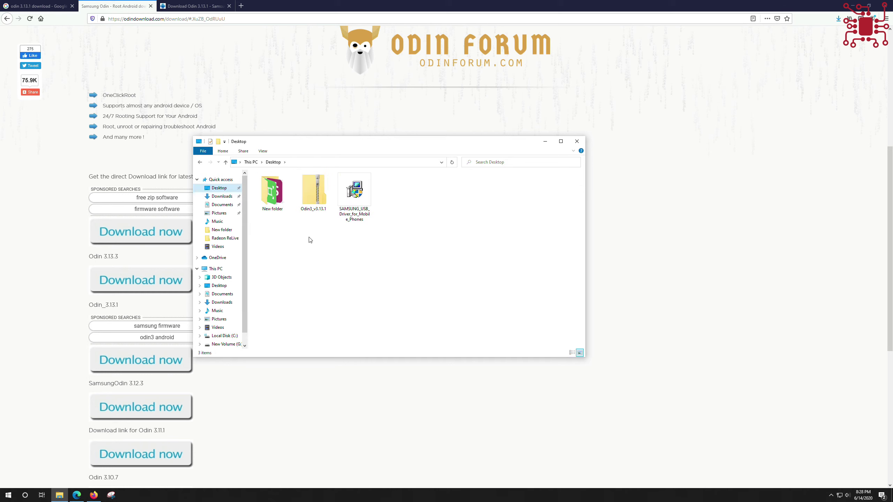
pyautogui.rightClick(310, 237)
pyautogui.click(329, 286)
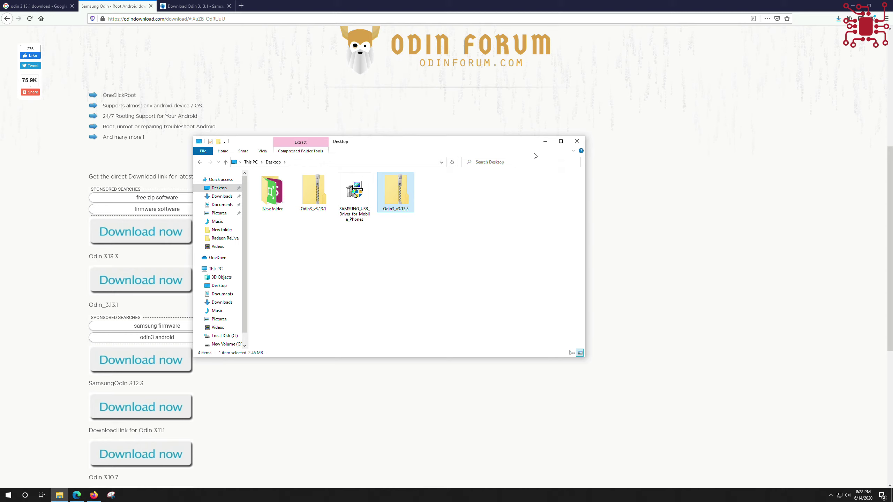
# Step: Close the Desktop folder window and exit the browser with all its open tabs
pyautogui.click(578, 144)
pyautogui.click(885, 5)
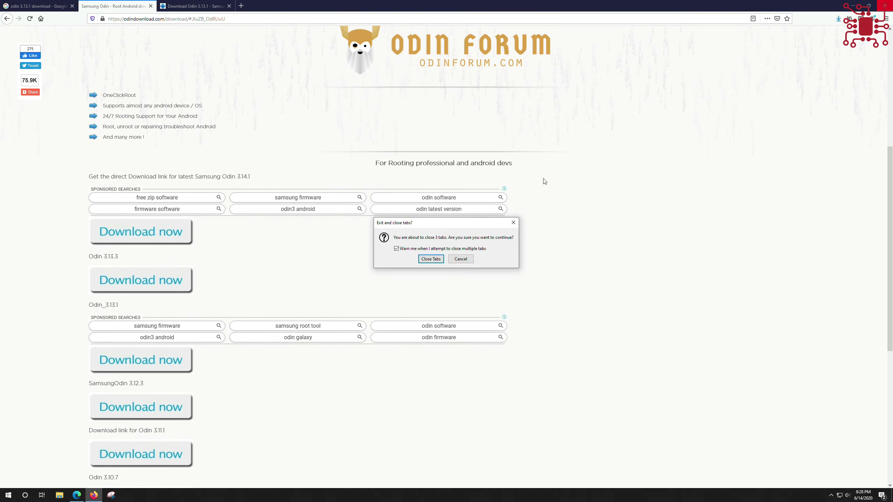
pyautogui.click(431, 259)
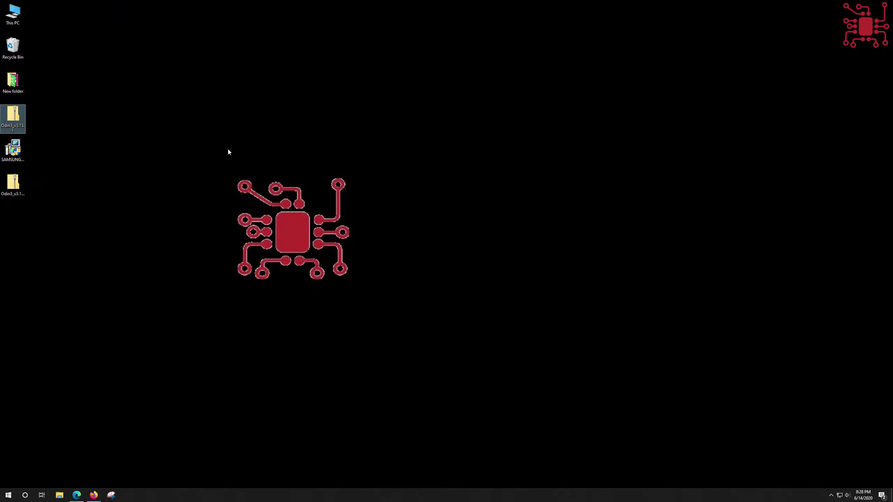
# Step: Run the Samsung USB driver installer from the desktop as administrator and agree to install over the existing driver
pyautogui.click(16, 155)
pyautogui.rightClick(17, 156)
pyautogui.click(39, 168)
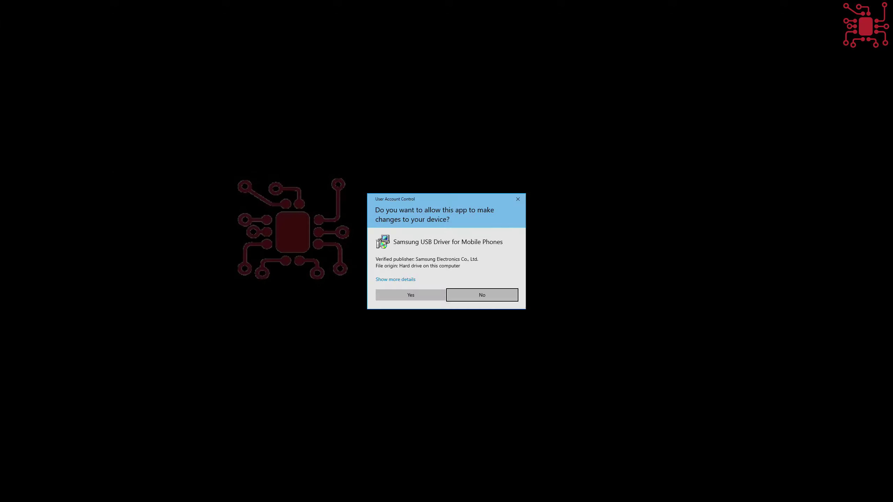
pyautogui.hotkey('alt', 'y')
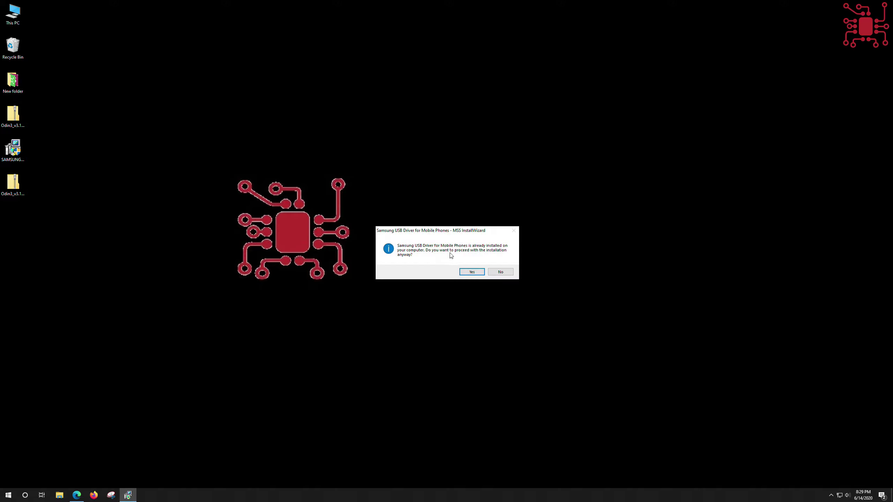
pyautogui.click(472, 272)
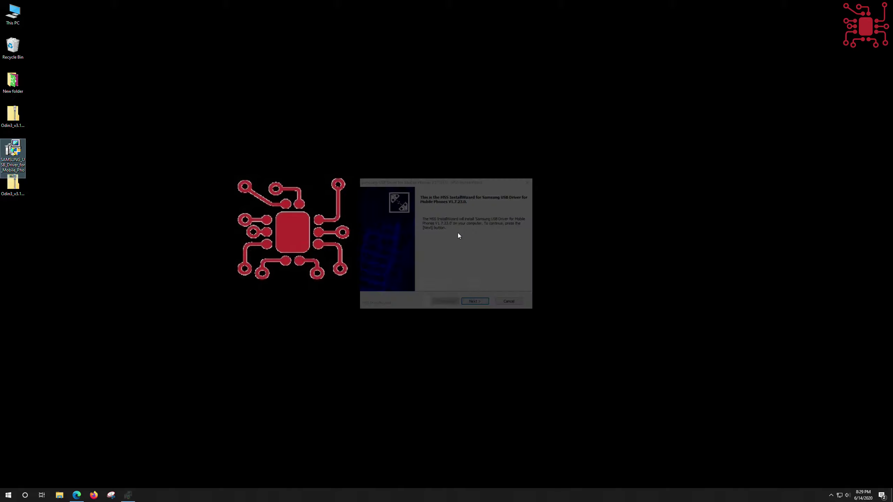
# Step: Start installing the driver with US English, region United States of America and the location C:\Program Files\Samsung\USB Drivers
pyautogui.click(475, 303)
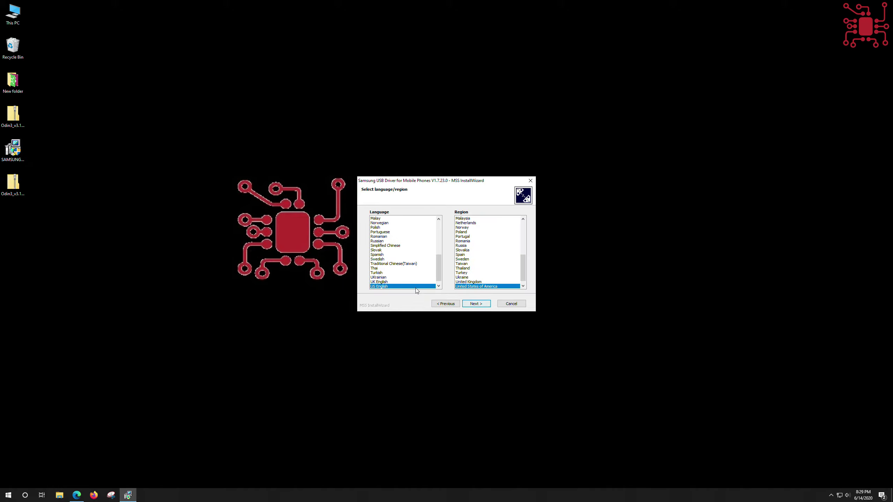
pyautogui.click(481, 306)
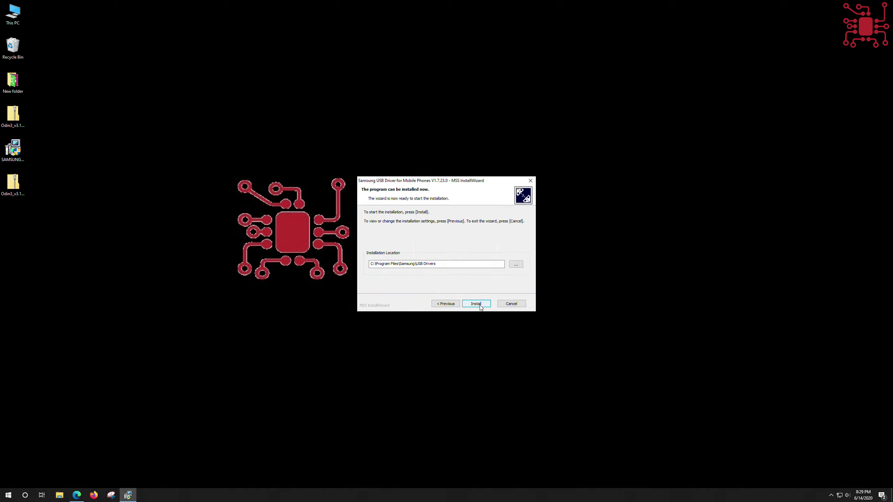
pyautogui.click(481, 304)
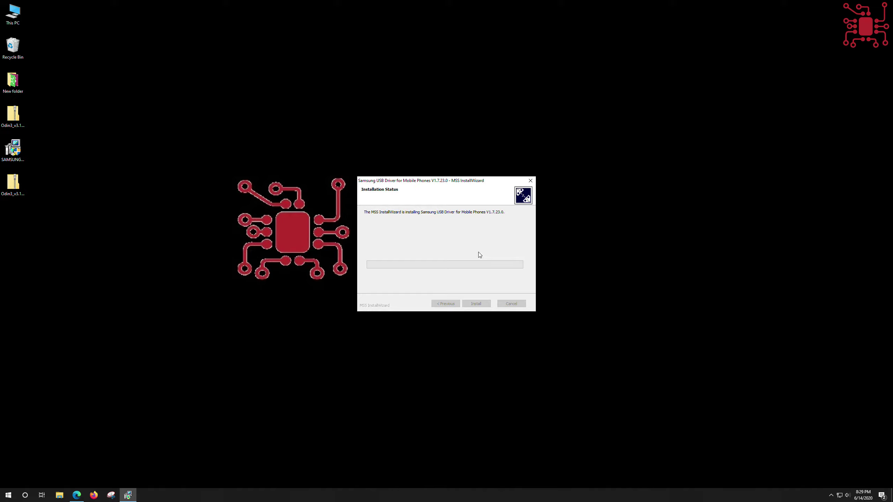
# Step: Extract the Odin3_v3.13.3 archive with 7-Zip into its own Odin3_v3.13.3 folder on the desktop
pyautogui.click(13, 186)
pyautogui.rightClick(15, 190)
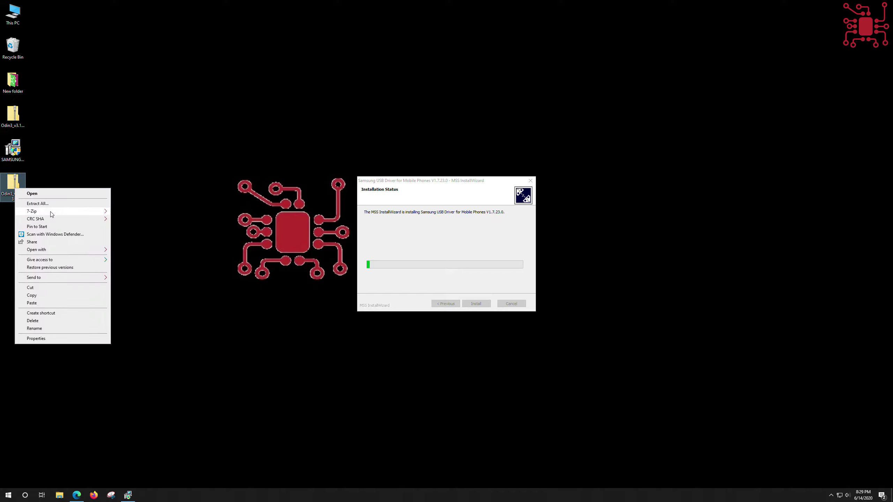
pyautogui.moveTo(76, 214)
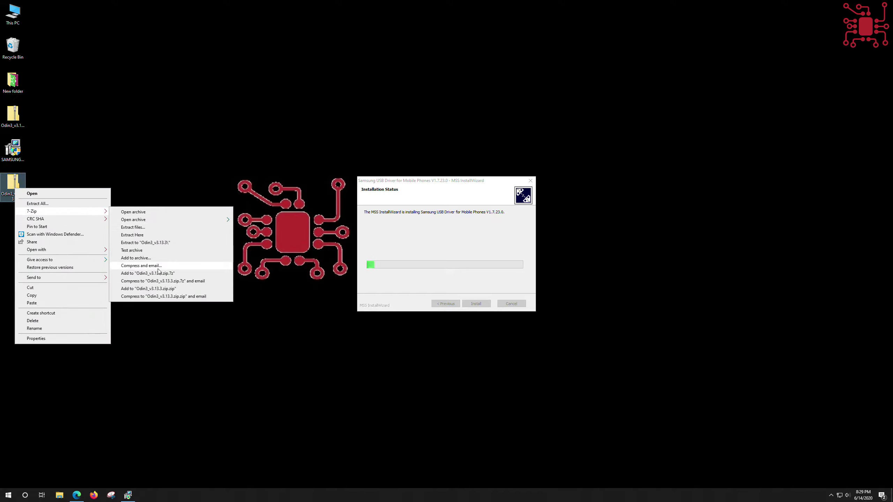
pyautogui.click(162, 243)
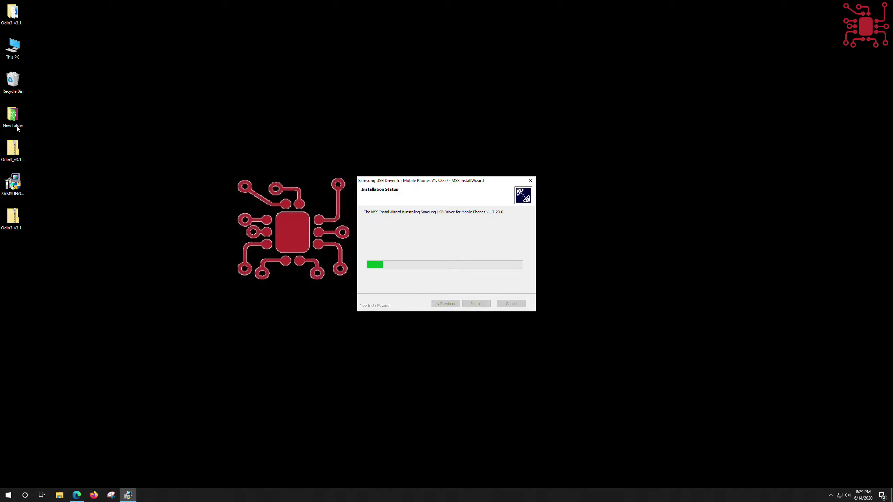
# Step: Open the extracted Odin3_v3.13.3 folder and move its window and the driver installer apart
pyautogui.doubleClick(7, 19)
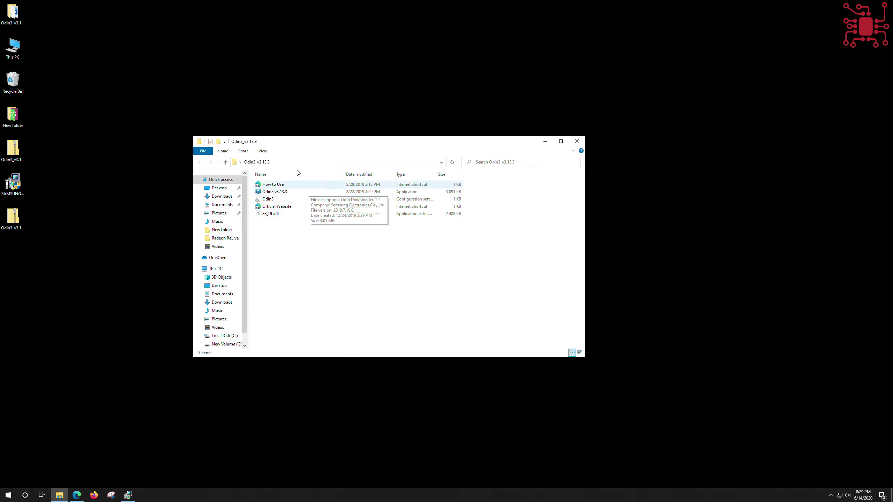
pyautogui.moveTo(307, 144); pyautogui.dragTo(447, 268)
pyautogui.moveTo(445, 180); pyautogui.dragTo(484, 55)
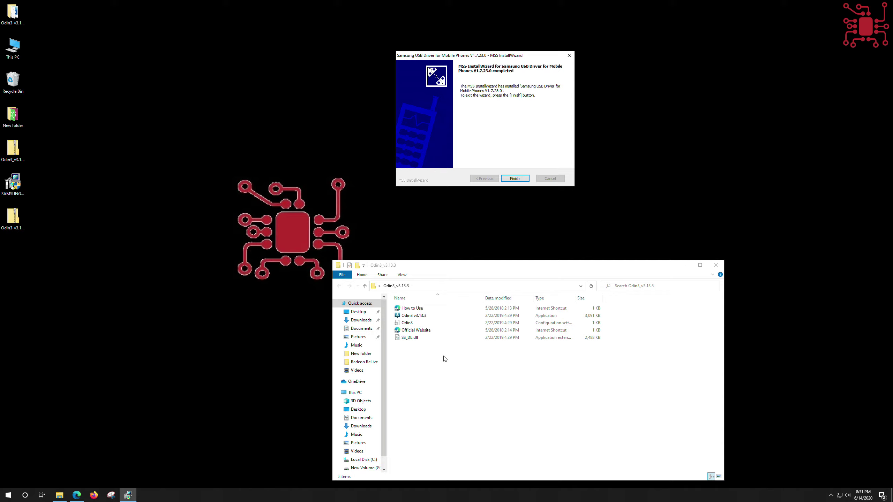
# Step: Finish the driver installer and run Odin3 v3.13.3 as administrator from the extracted folder, allowing it to make changes
pyautogui.click(515, 178)
pyautogui.click(412, 316)
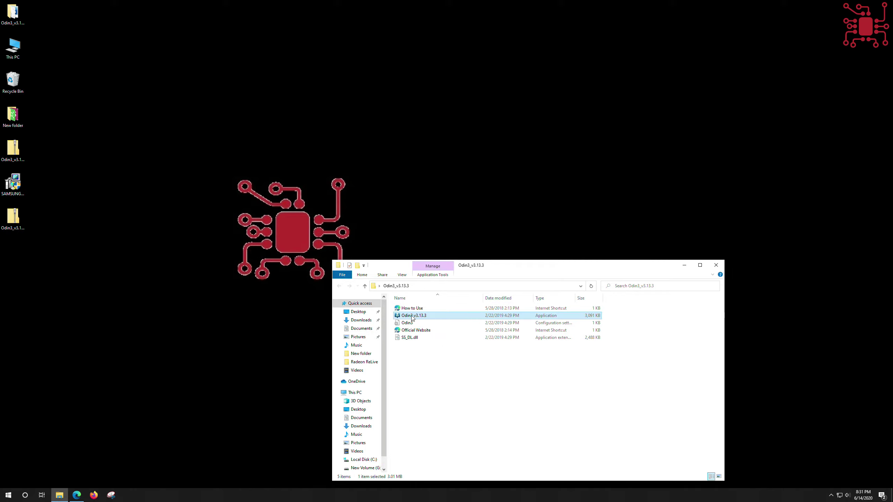
pyautogui.rightClick(412, 317)
pyautogui.click(454, 327)
pyautogui.click(410, 296)
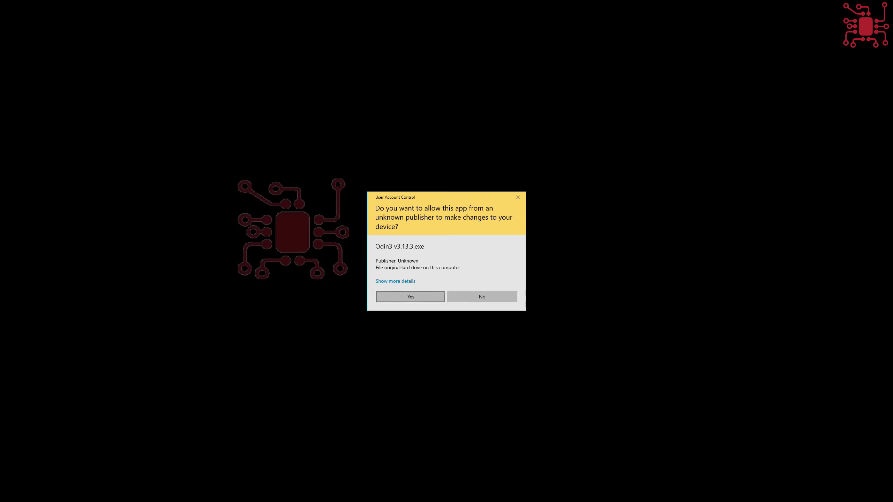
pyautogui.click(498, 306)
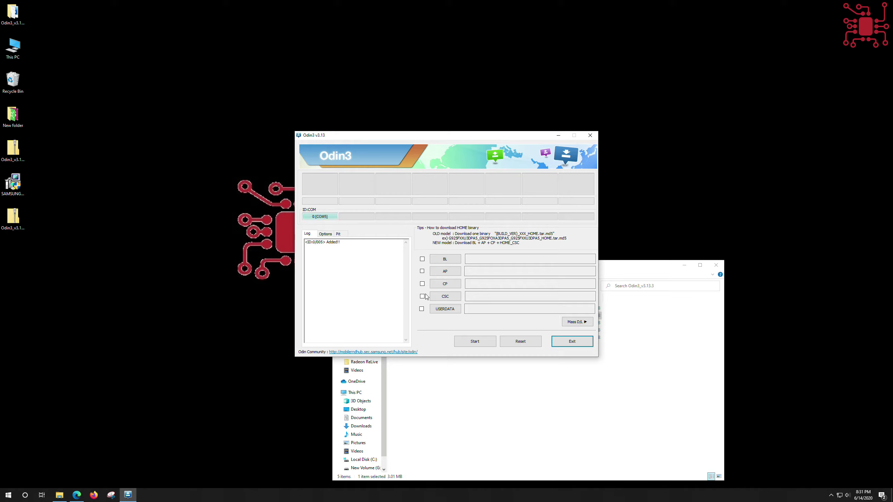
# Step: Open the properties of This PC and launch Device Manager from there
pyautogui.rightClick(18, 39)
pyautogui.click(38, 130)
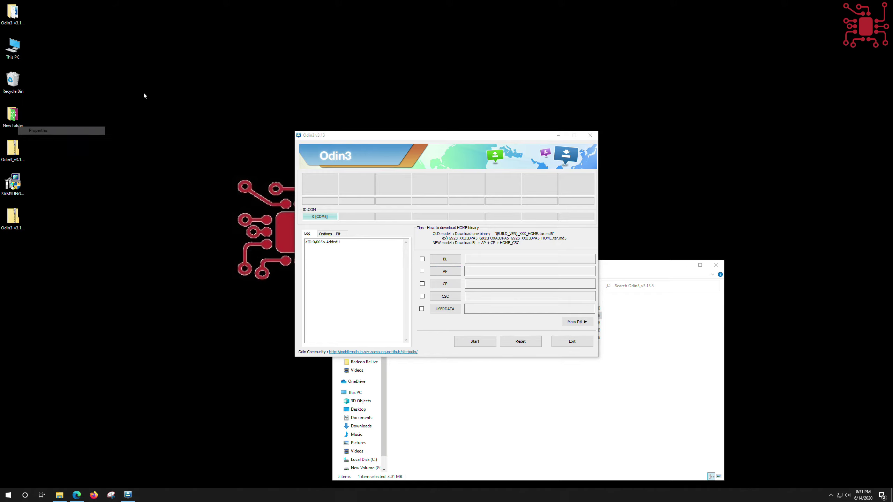
pyautogui.click(279, 181)
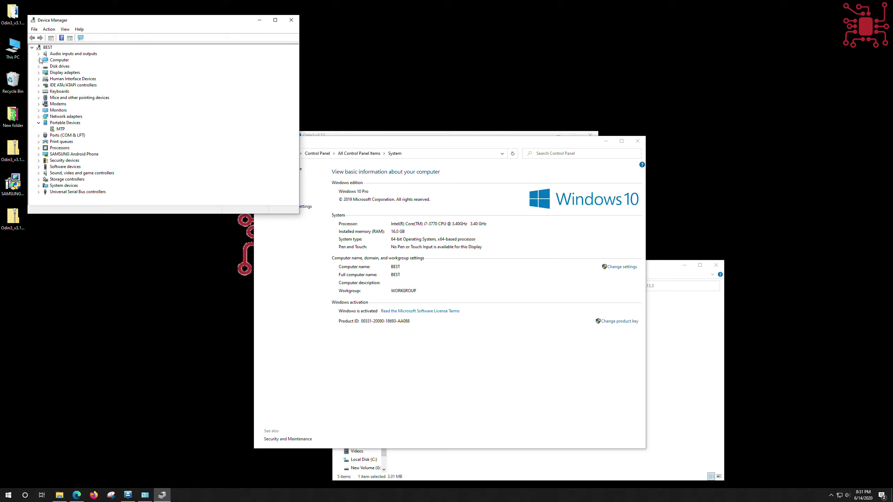
# Step: Update the driver of the MTP portable device by manually choosing MTP USB Device from the drivers on the computer
pyautogui.rightClick(58, 129)
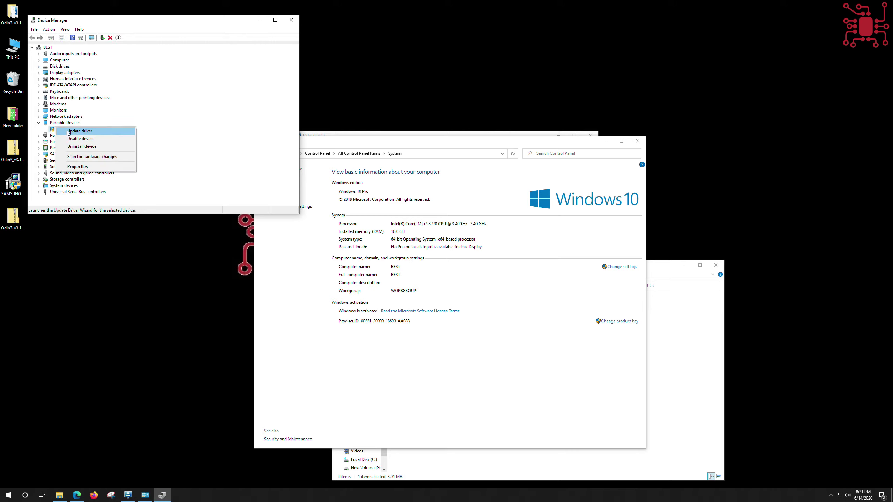
pyautogui.click(70, 131)
pyautogui.click(157, 142)
pyautogui.click(126, 149)
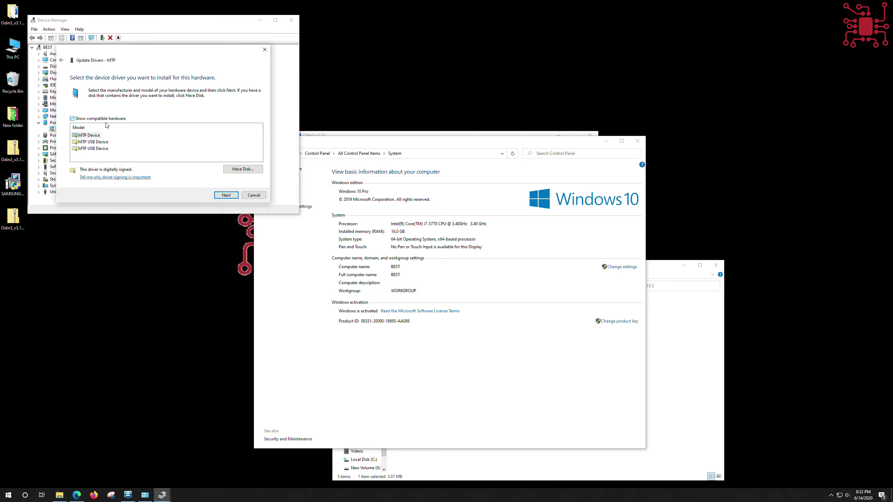
pyautogui.doubleClick(97, 142)
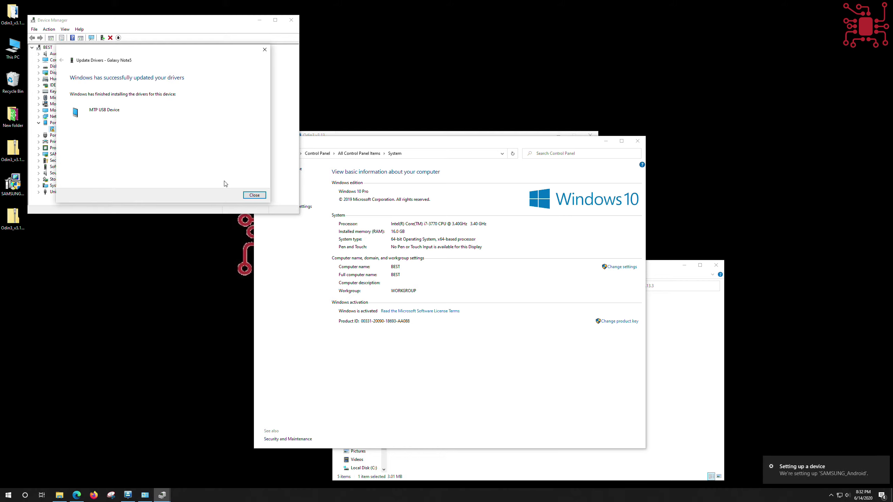
pyautogui.click(254, 195)
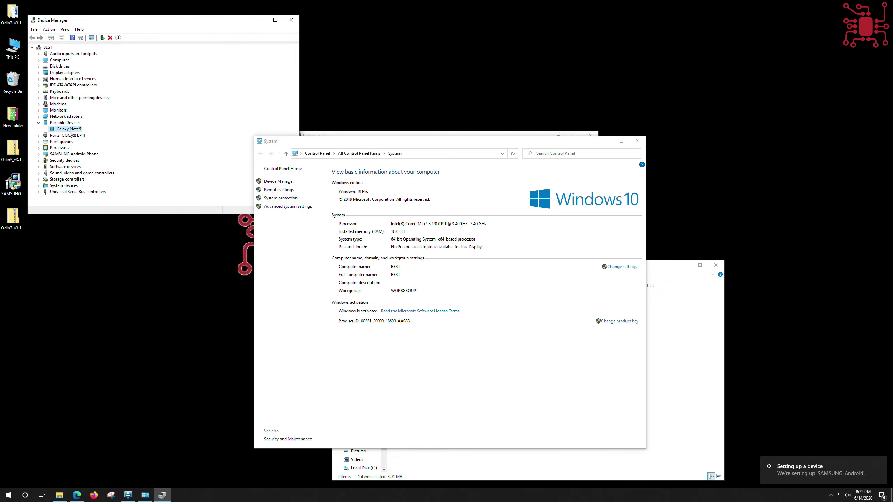
# Step: Open the Galaxy Note5 under This PC and view the folders in its Phone storage
pyautogui.click(13, 53)
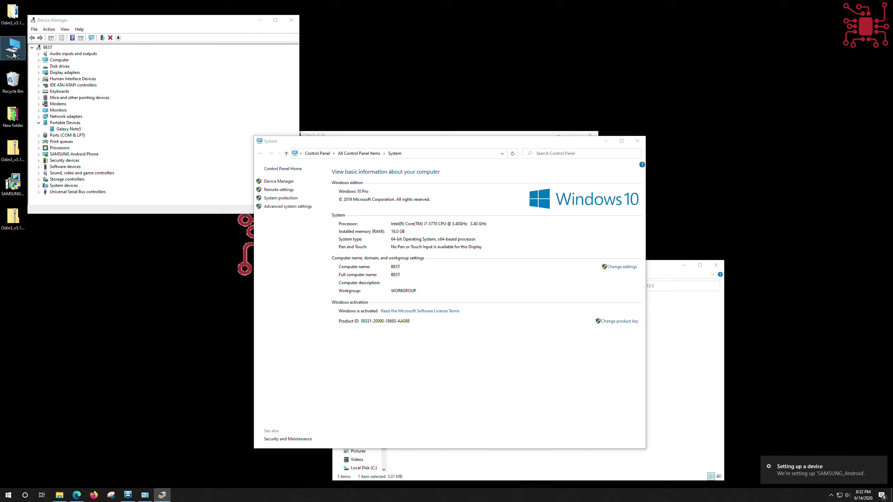
pyautogui.doubleClick(13, 53)
pyautogui.doubleClick(433, 66)
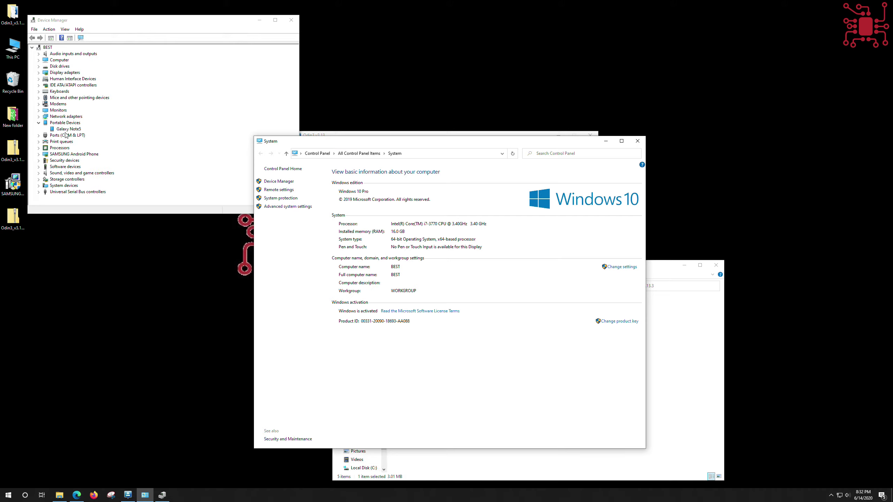
pyautogui.doubleClick(13, 47)
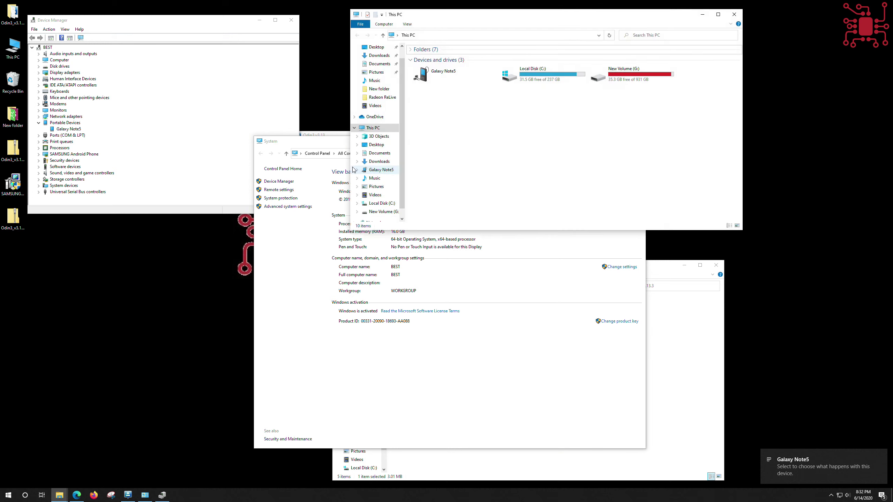
pyautogui.doubleClick(440, 83)
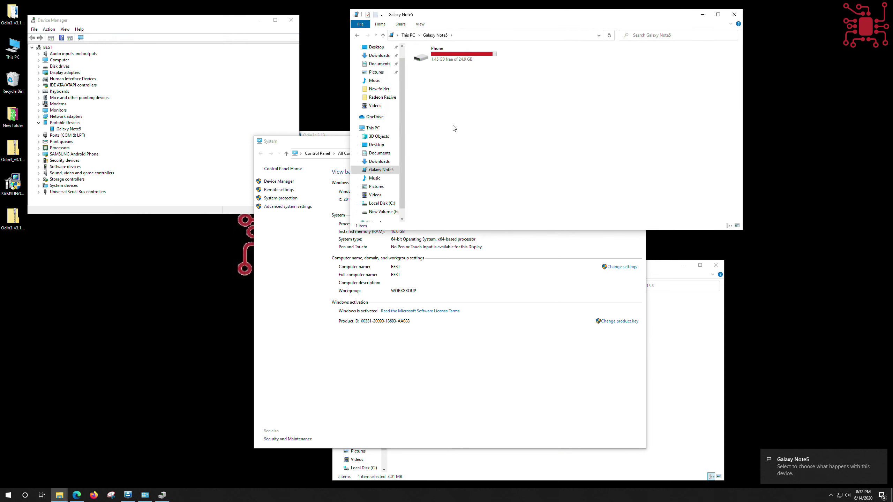
pyautogui.doubleClick(447, 60)
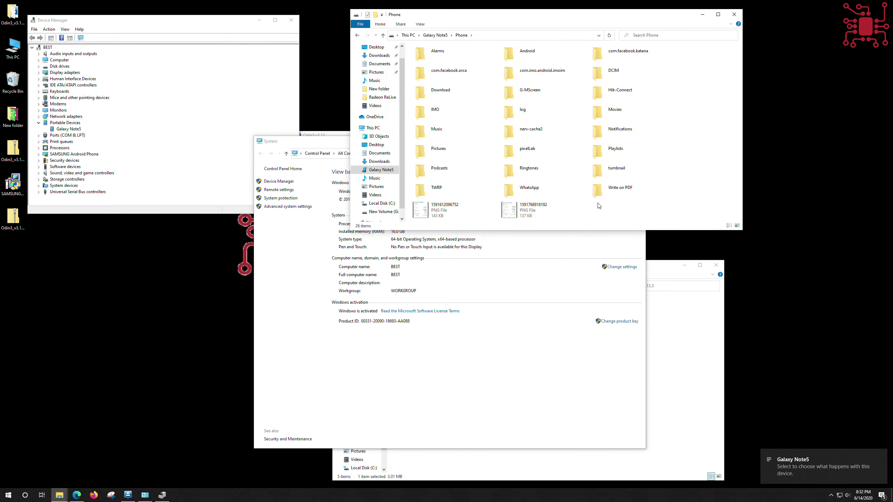
# Step: Close the phone storage, System, Odin3_v3.13.3 folder and Device Manager windows, leaving only Odin open
pyautogui.click(734, 15)
pyautogui.click(637, 141)
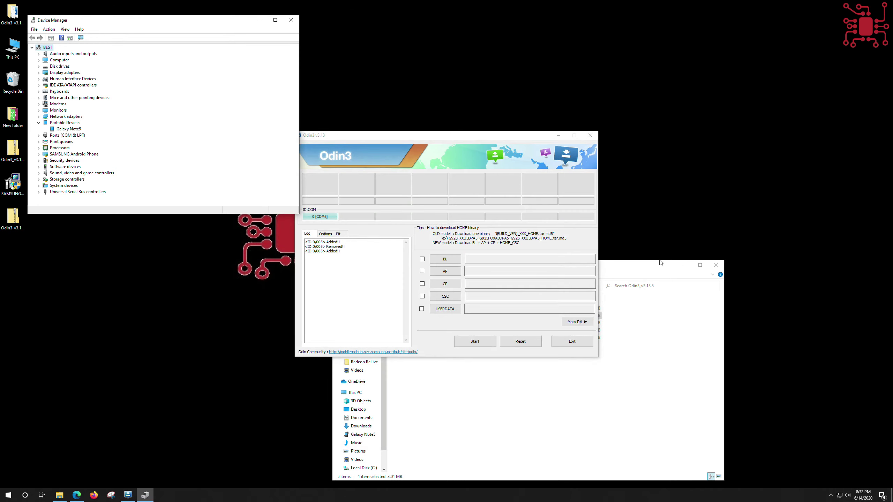
pyautogui.click(693, 311)
pyautogui.click(716, 265)
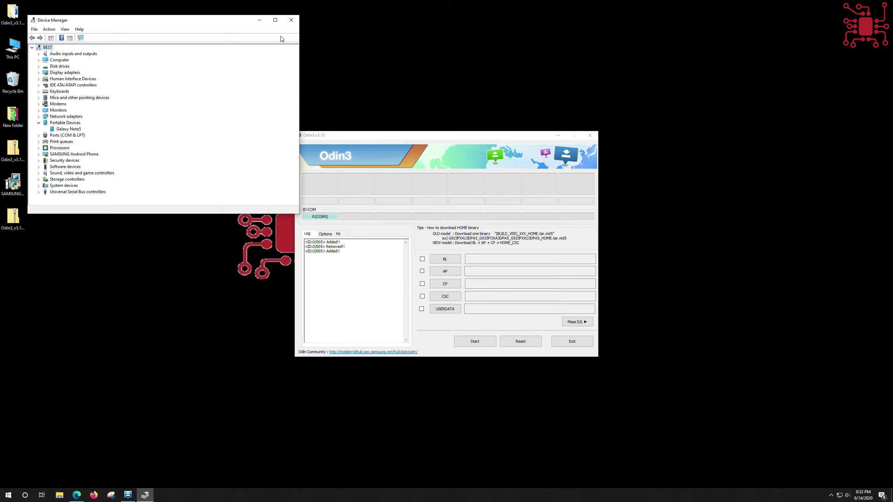
pyautogui.click(292, 20)
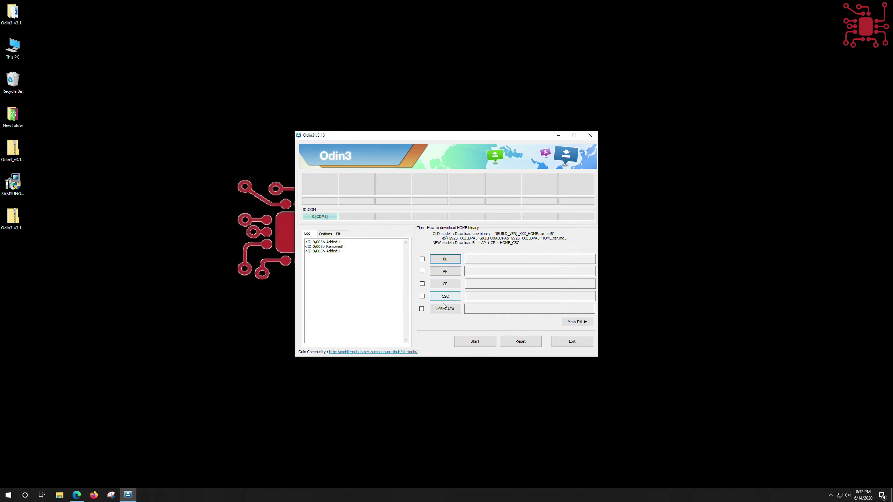
# Step: View the file selection for Odin's AP and BL slots, cancel each without choosing a file, and exit Odin
pyautogui.click(445, 271)
pyautogui.press('Escape')
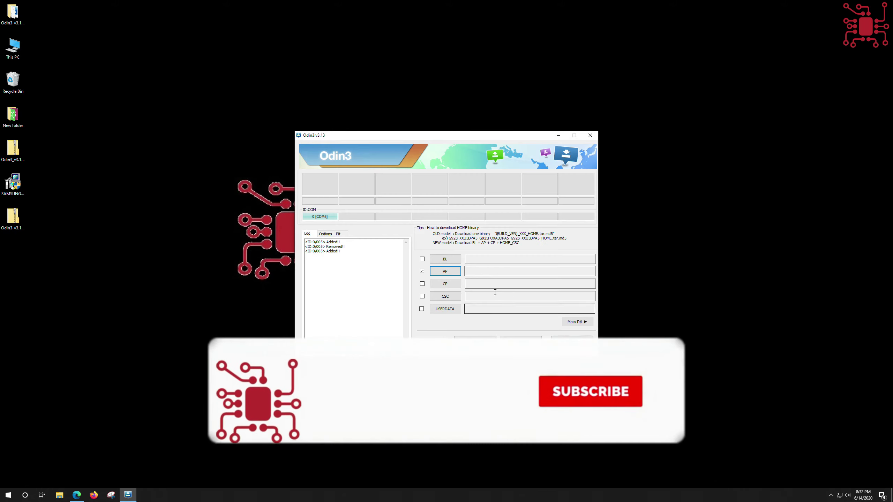
pyautogui.click(445, 259)
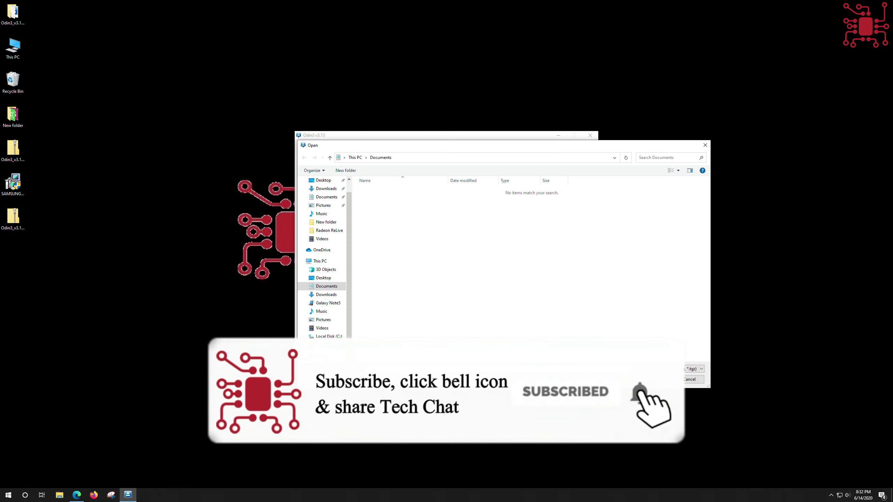
pyautogui.click(683, 381)
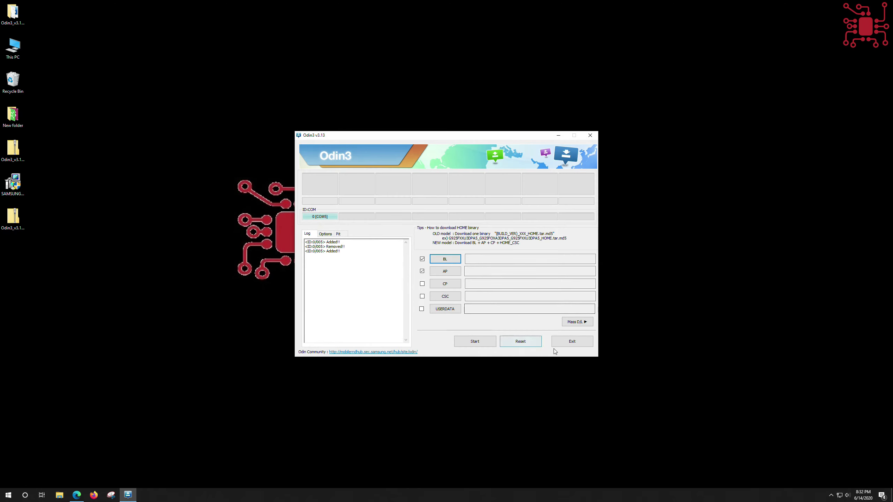
pyautogui.click(573, 343)
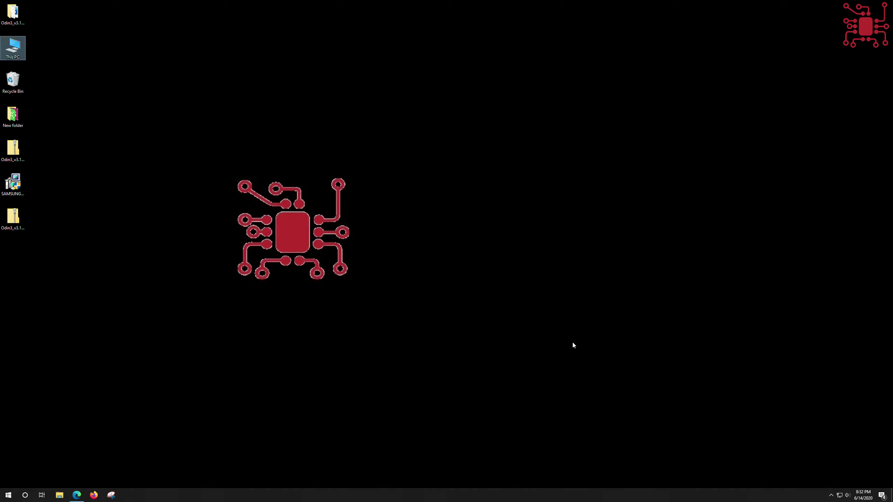